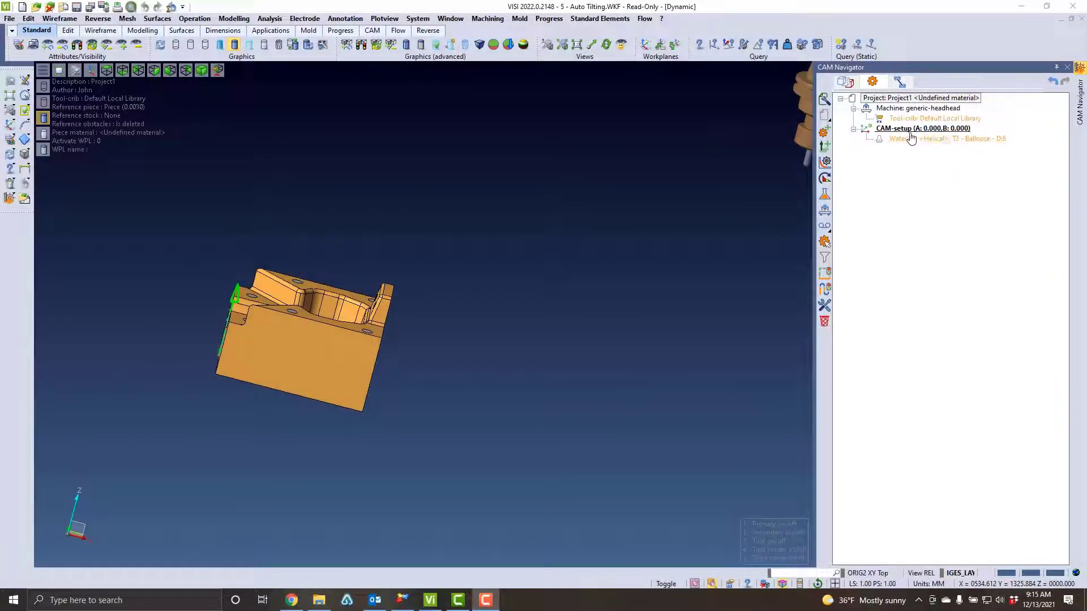
# - Select the Waterline <Helical> T3 ballnose D6 operation in the CAM Navigator
pyautogui.click(898, 139)
# - Run the Toolpath checker on the Waterline operation against the Piece with default settings
pyautogui.rightClick(905, 145)
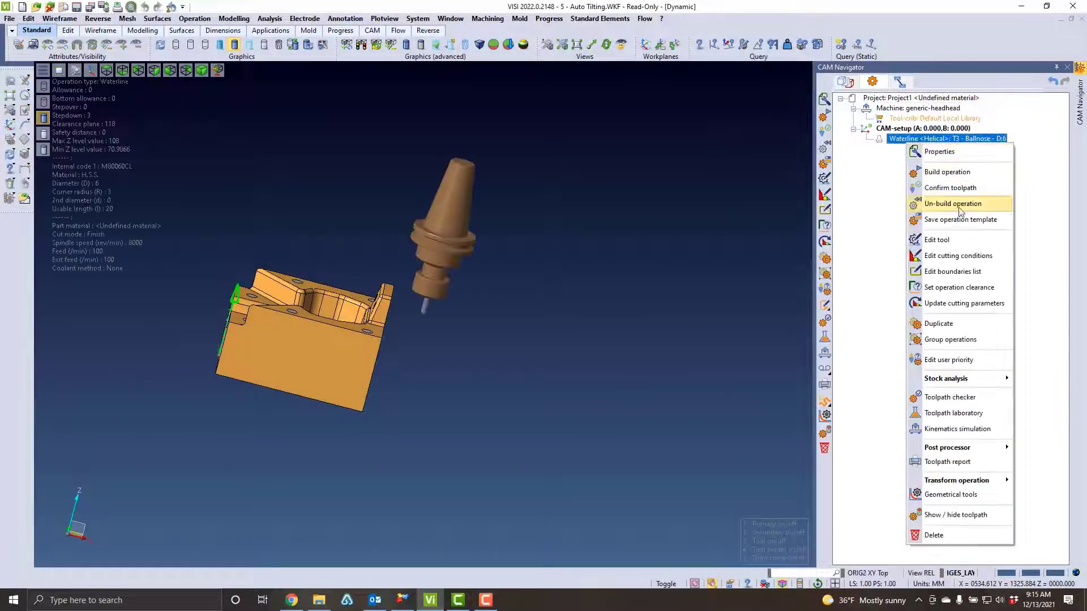
pyautogui.click(948, 398)
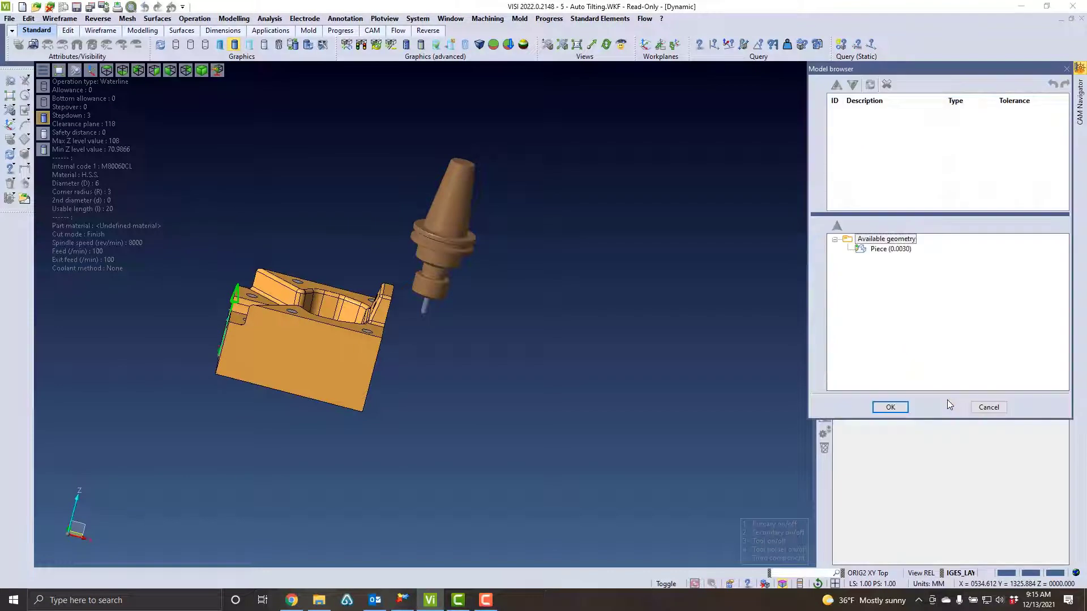
pyautogui.doubleClick(887, 250)
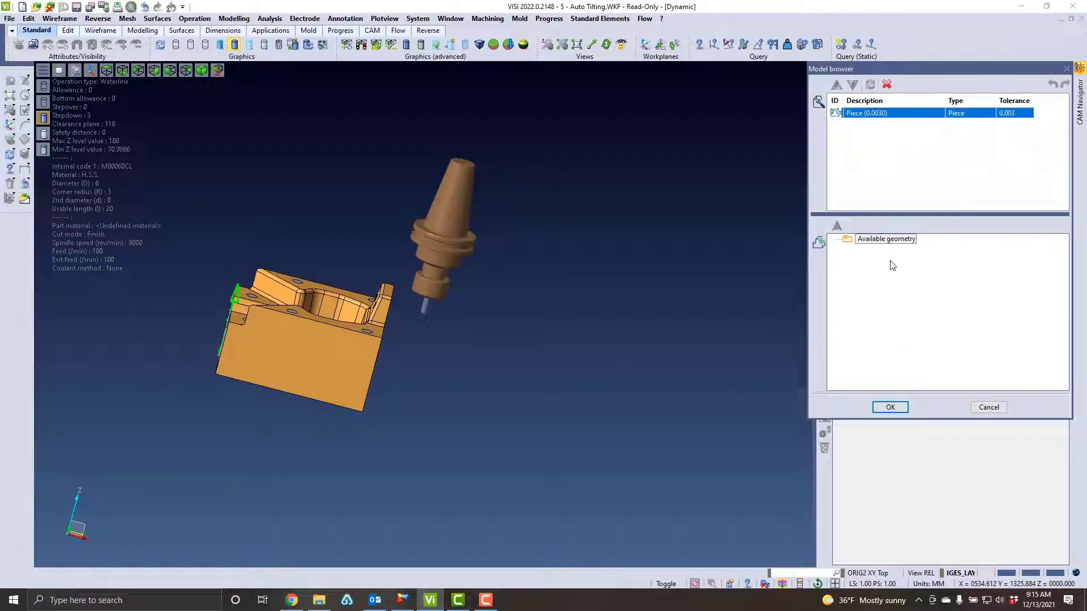
pyautogui.click(890, 408)
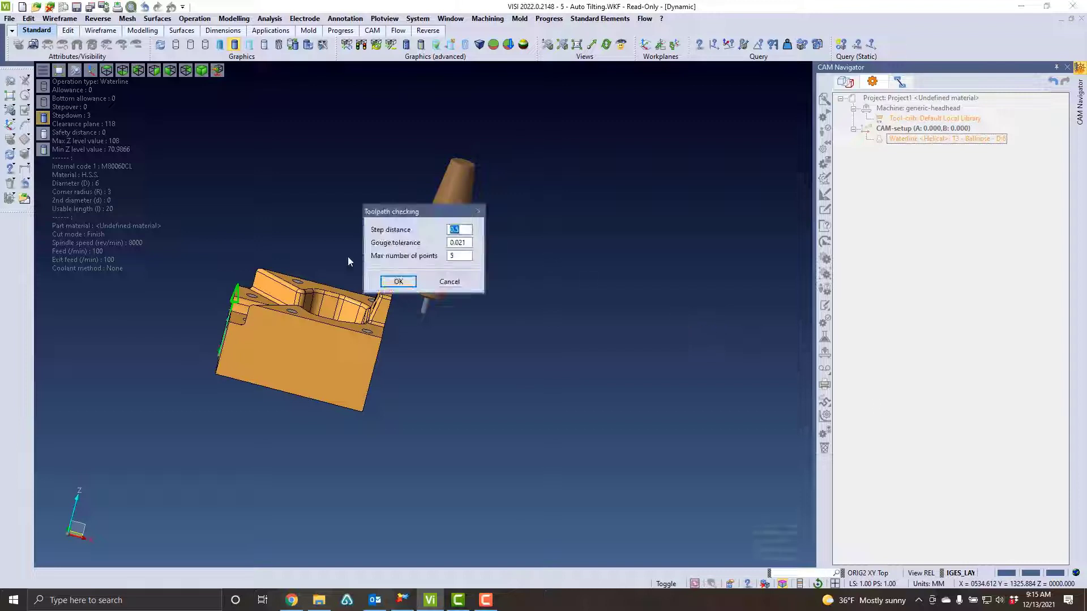
pyautogui.click(390, 281)
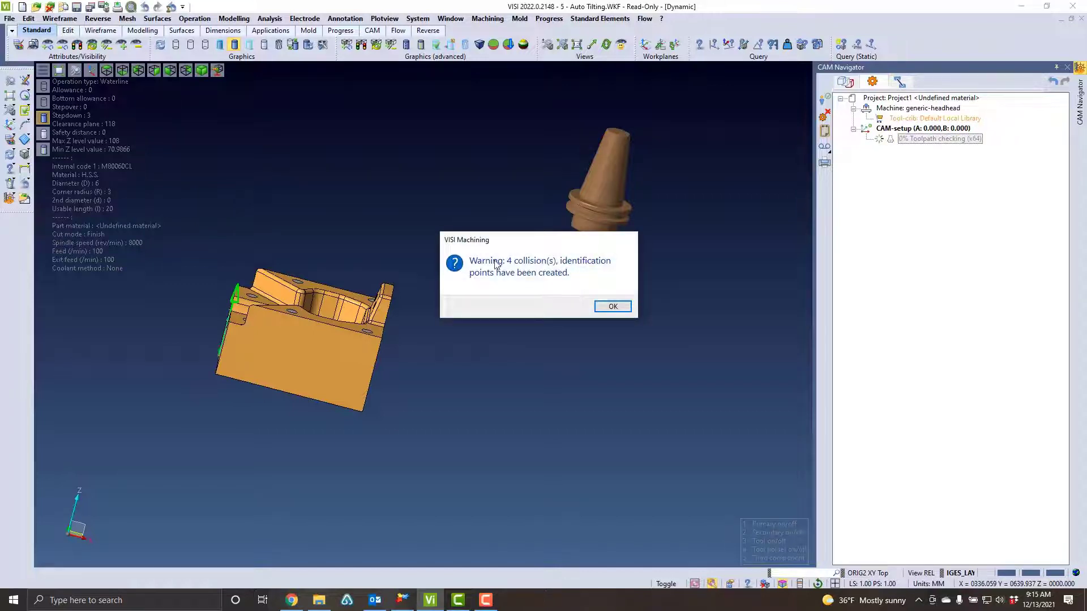
# - Dismiss the 4-collision warning and zoom in on the Waterline toolpath near the upright rib
pyautogui.click(614, 306)
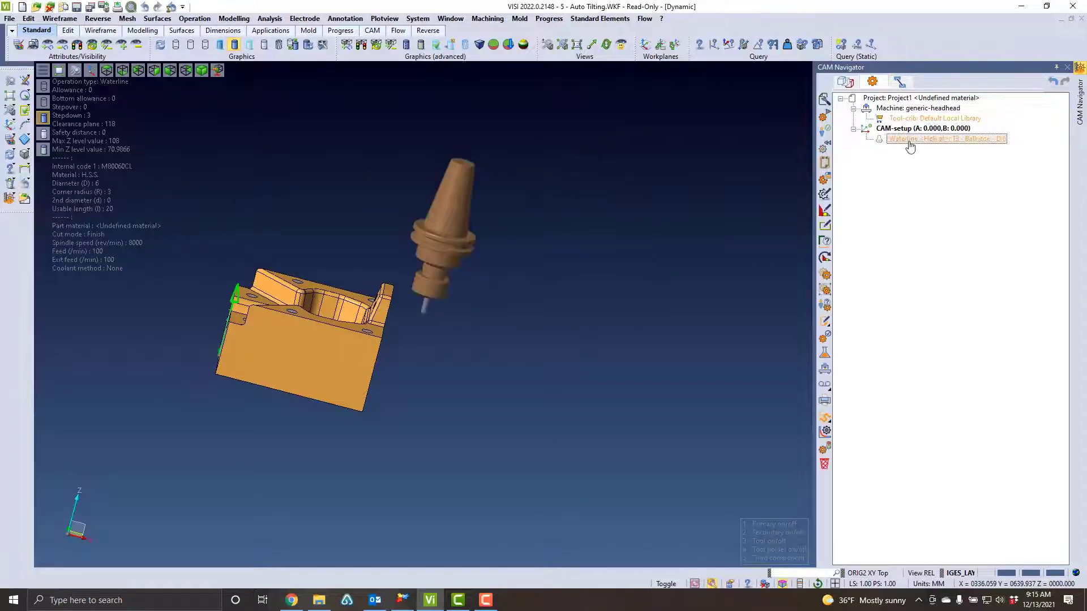
pyautogui.click(884, 141)
pyautogui.scroll(5, 394, 283)
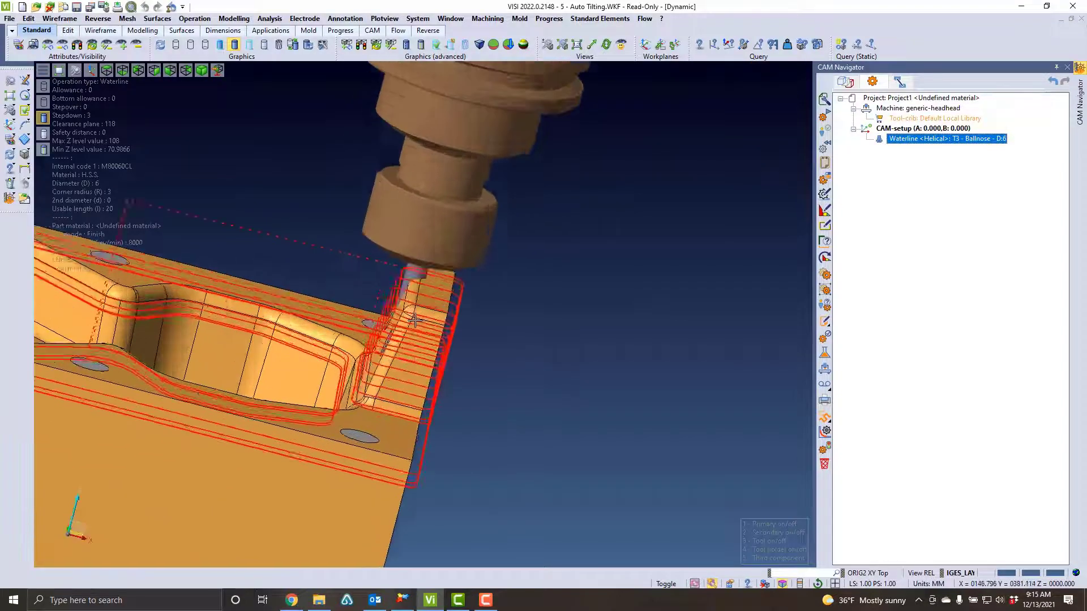
pyautogui.scroll(8, 394, 314)
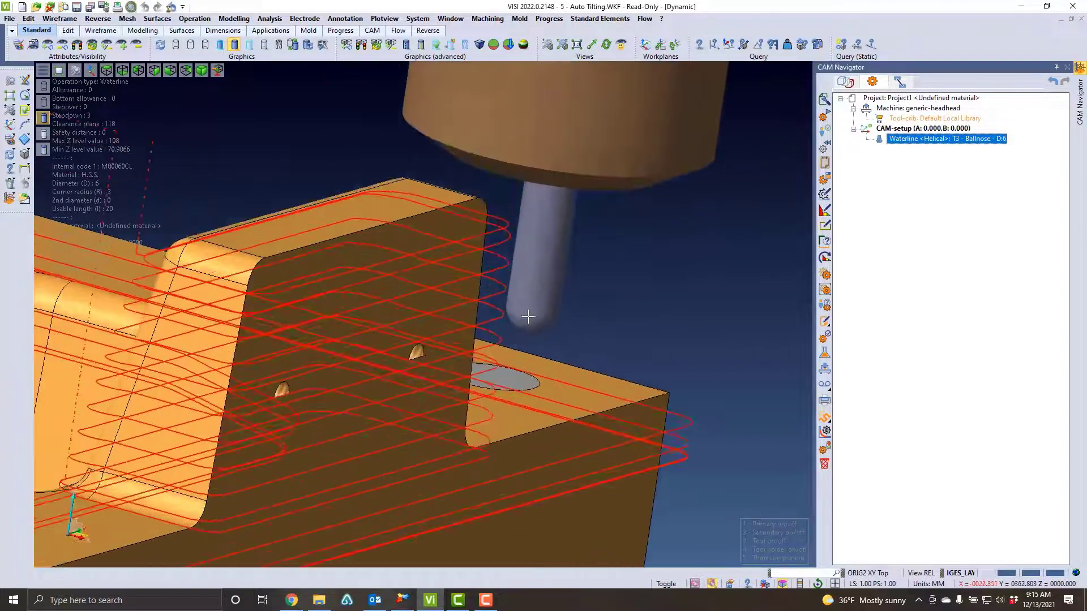
pyautogui.scroll(4, 532, 298)
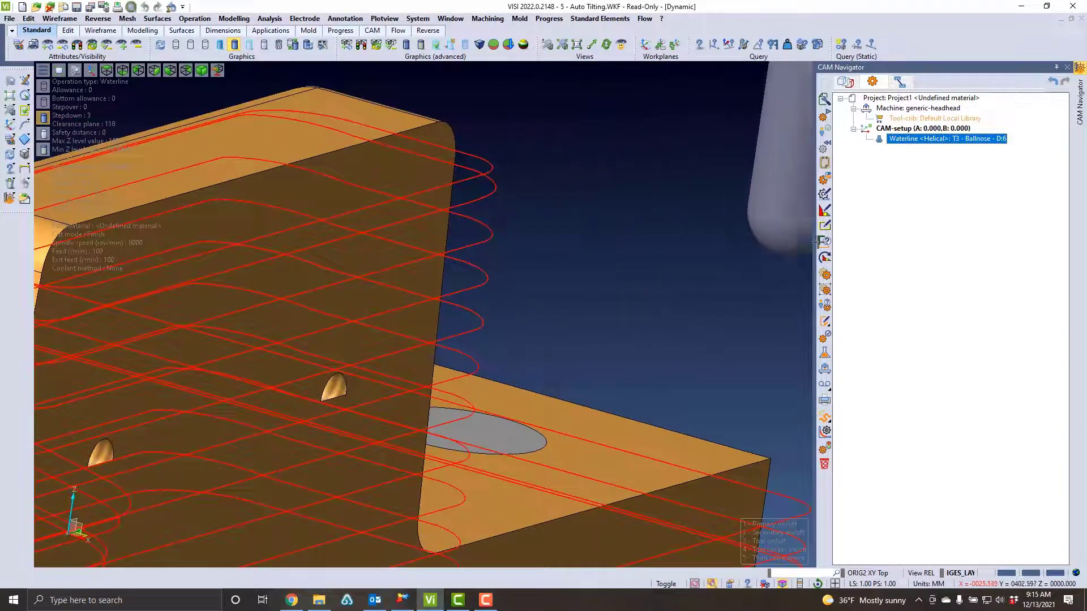
pyautogui.rightClick(903, 144)
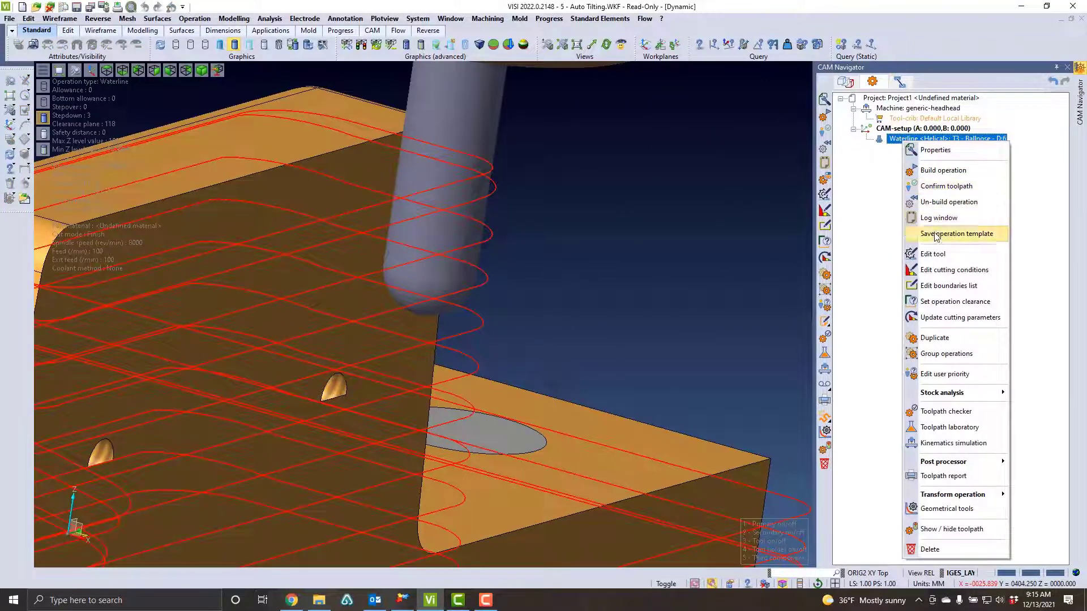
# - Play the Waterline toolpath in Toolpath laboratory, viewing the holder around the raised rib
pyautogui.click(943, 426)
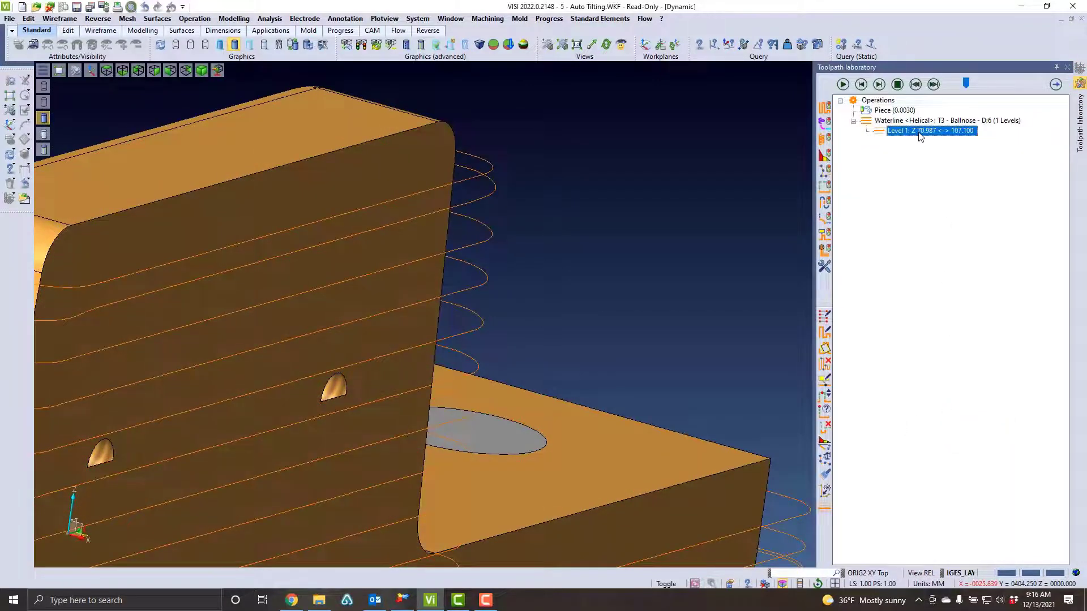
pyautogui.click(843, 84)
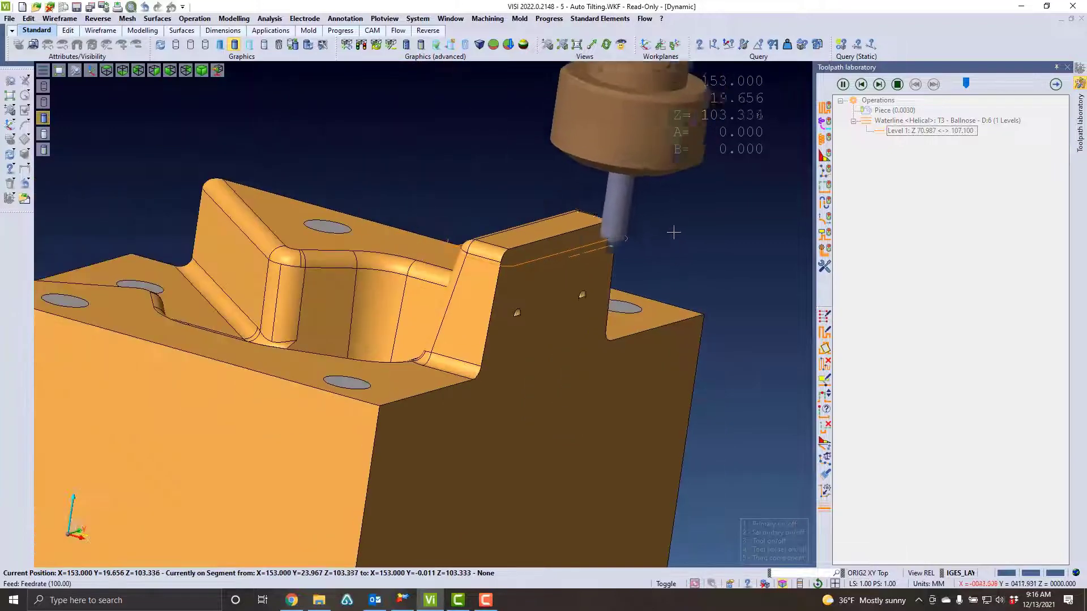
pyautogui.scroll(-5, 698, 225)
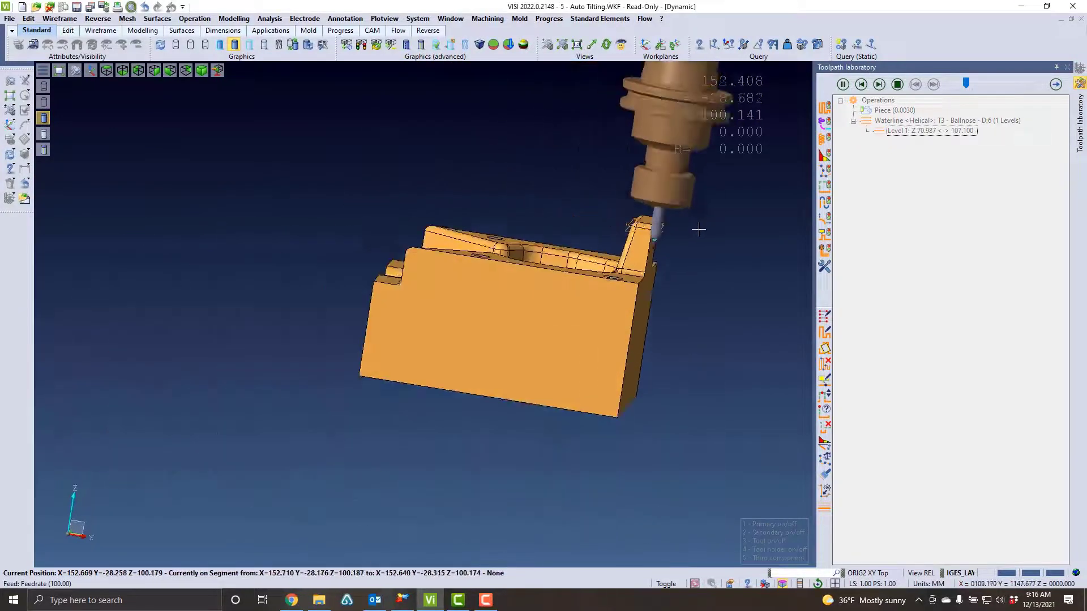
pyautogui.scroll(3, 786, 134)
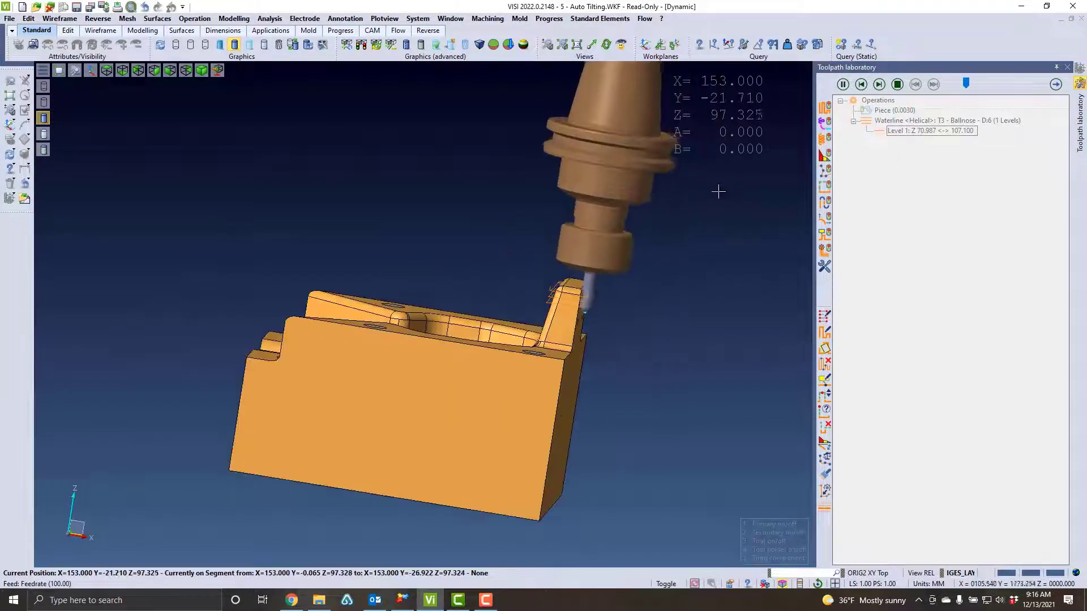
pyautogui.scroll(1, 672, 235)
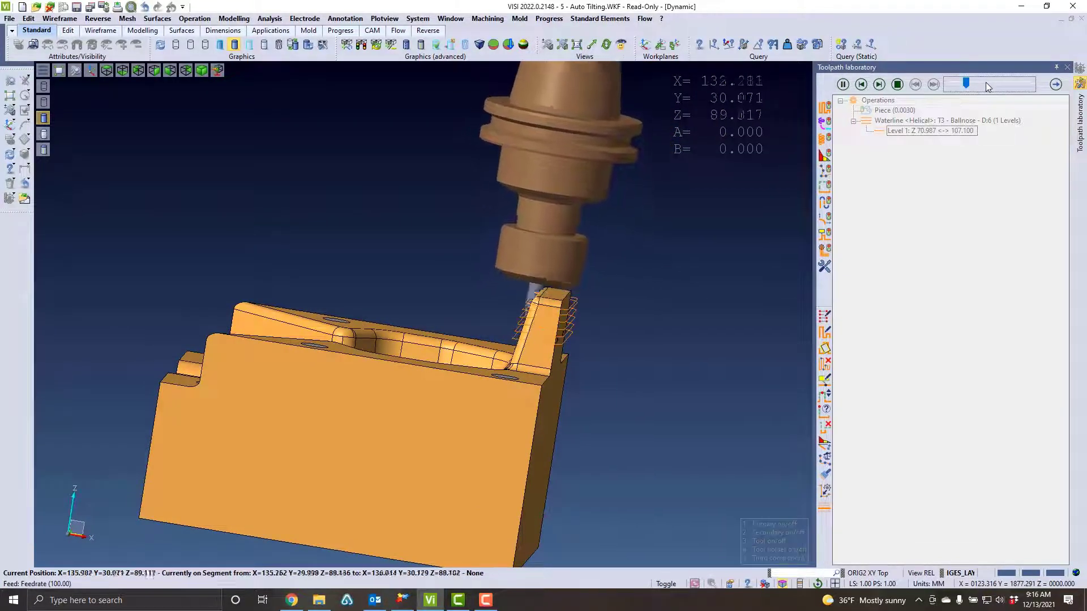
pyautogui.moveTo(723, 195); pyautogui.dragTo(715, 247, button='middle')
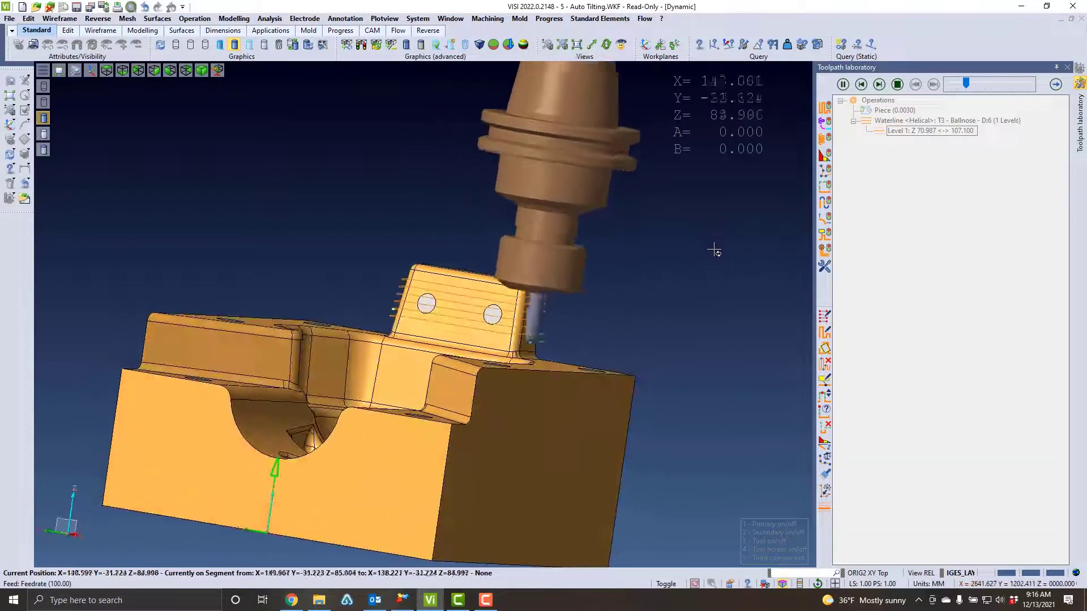
pyautogui.click(898, 85)
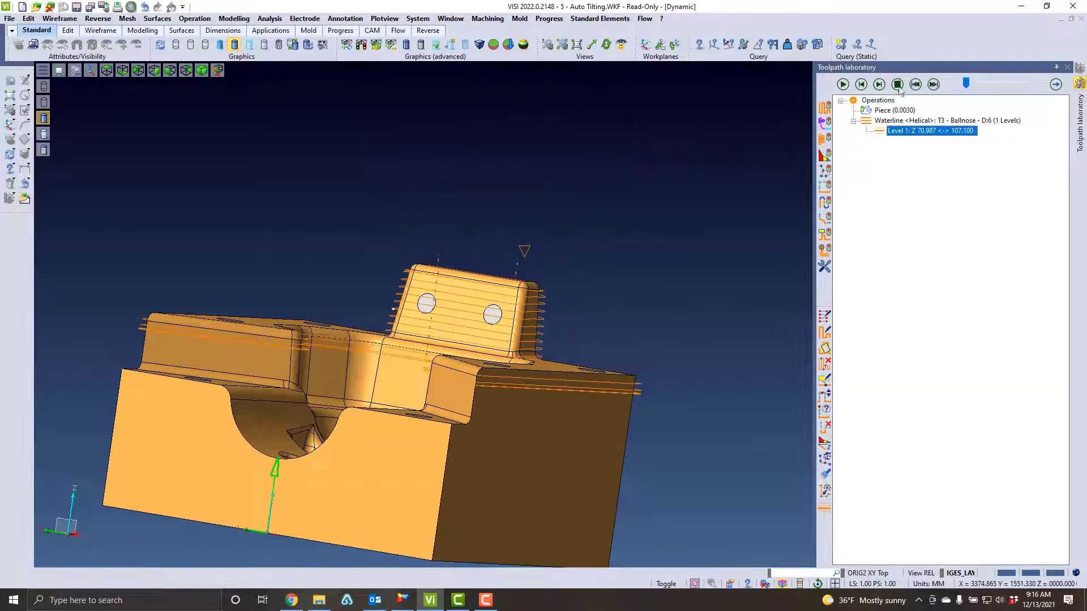
# - Move the tool onto a Level 1 path point beside the rib and inspect holder clearance
pyautogui.rightClick(914, 134)
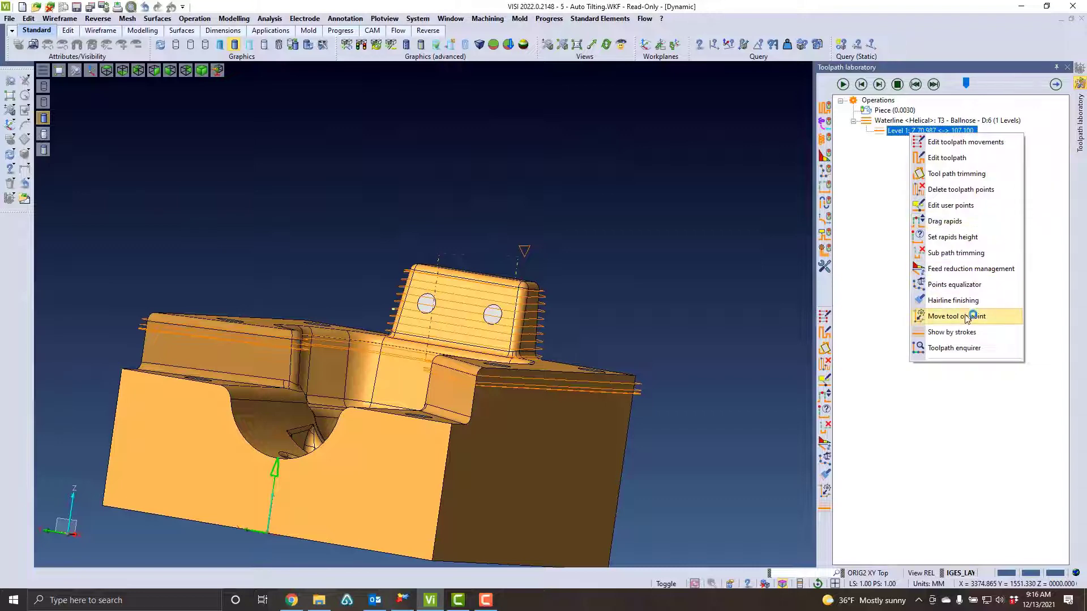
pyautogui.click(957, 316)
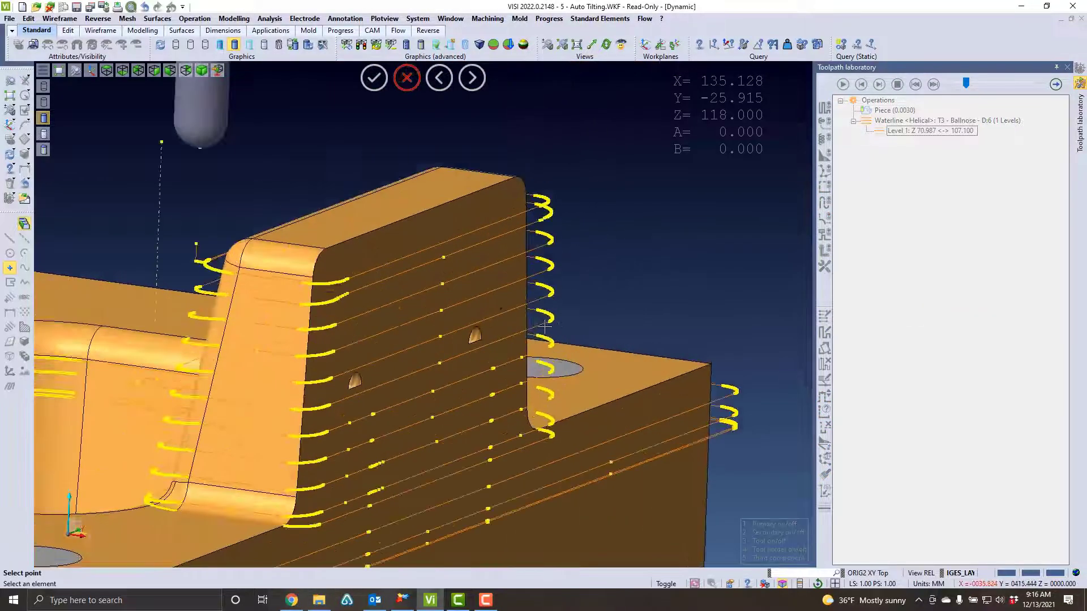
pyautogui.click(548, 333)
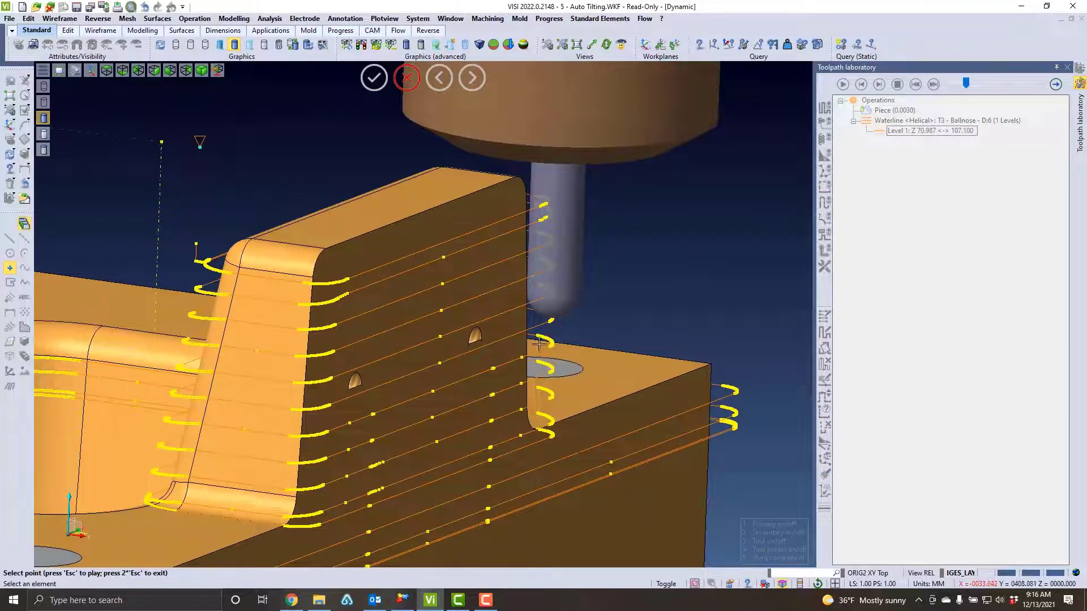
pyautogui.moveTo(547, 371); pyautogui.dragTo(524, 274, button='middle')
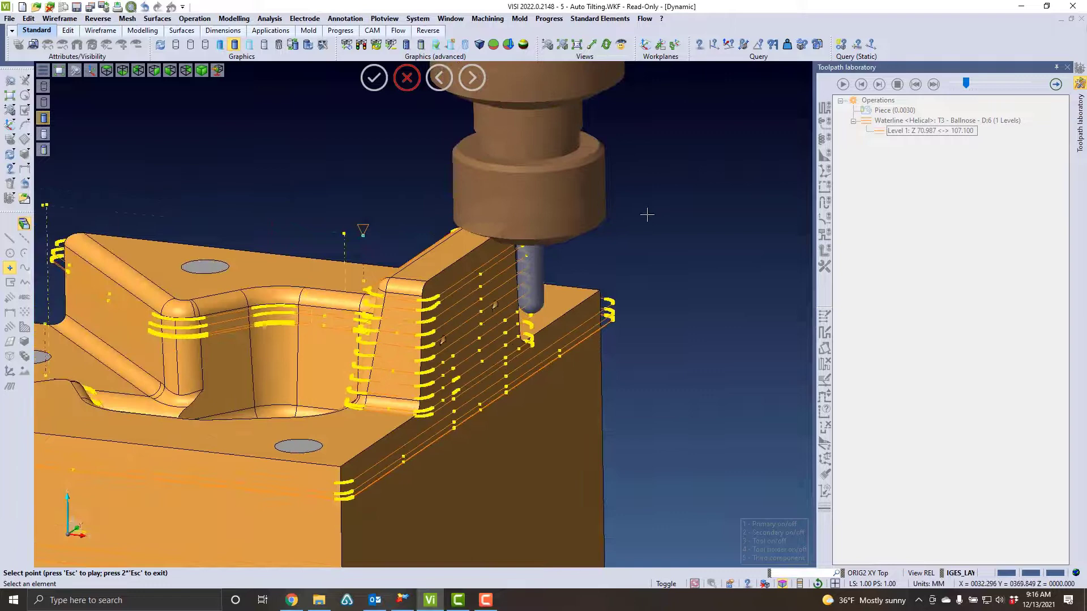
pyautogui.press('Escape')
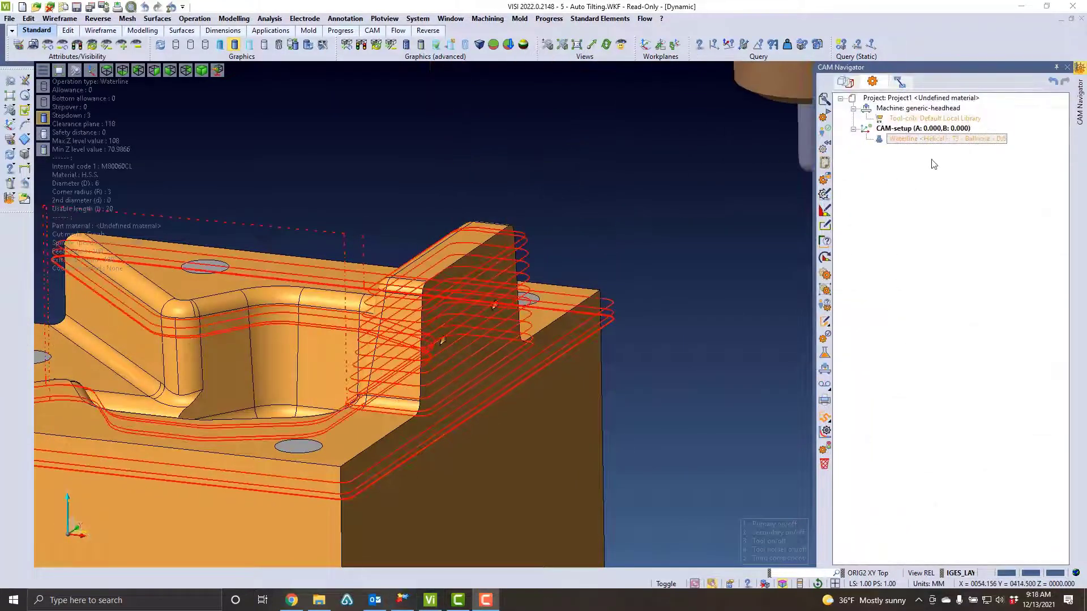
# - Start an Auto tilted version of the Waterline operation with holder clearance 0.5 and maximum tilt 45
pyautogui.click(929, 140)
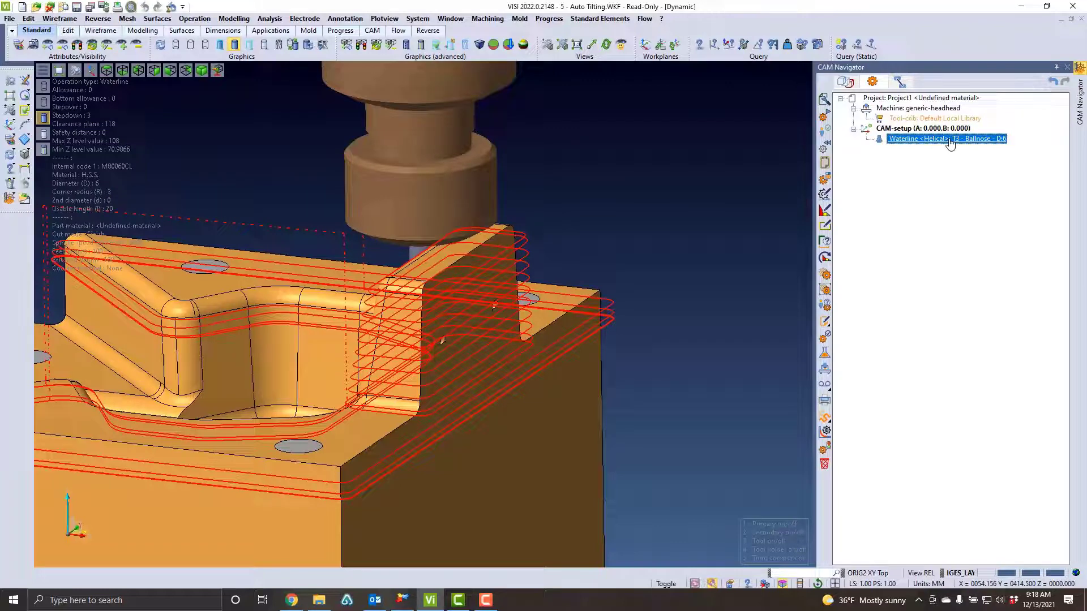
pyautogui.rightClick(950, 144)
pyautogui.moveTo(1010, 492)
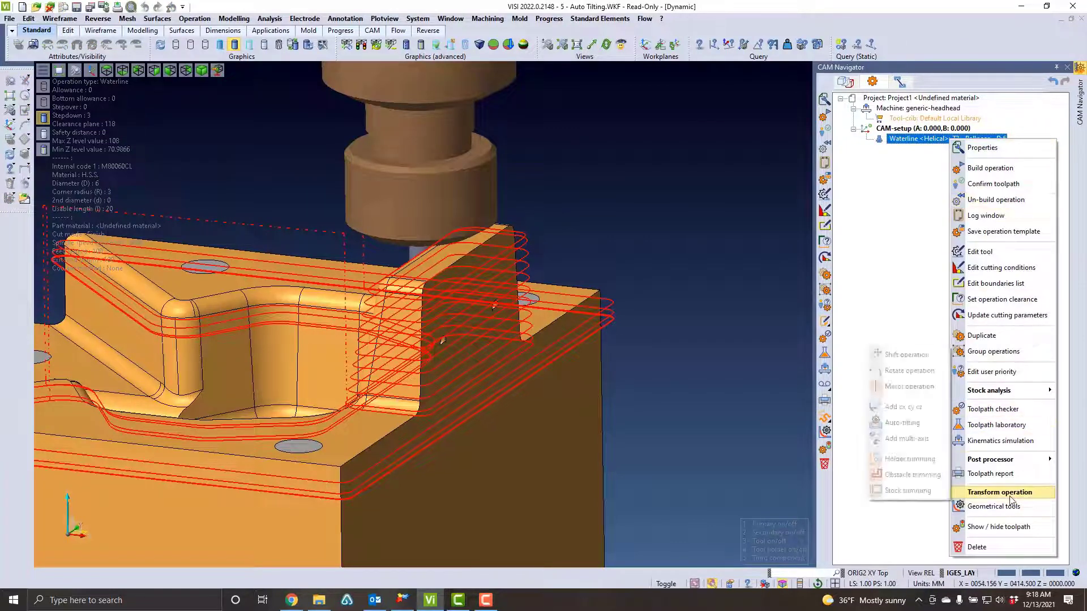
pyautogui.click(911, 428)
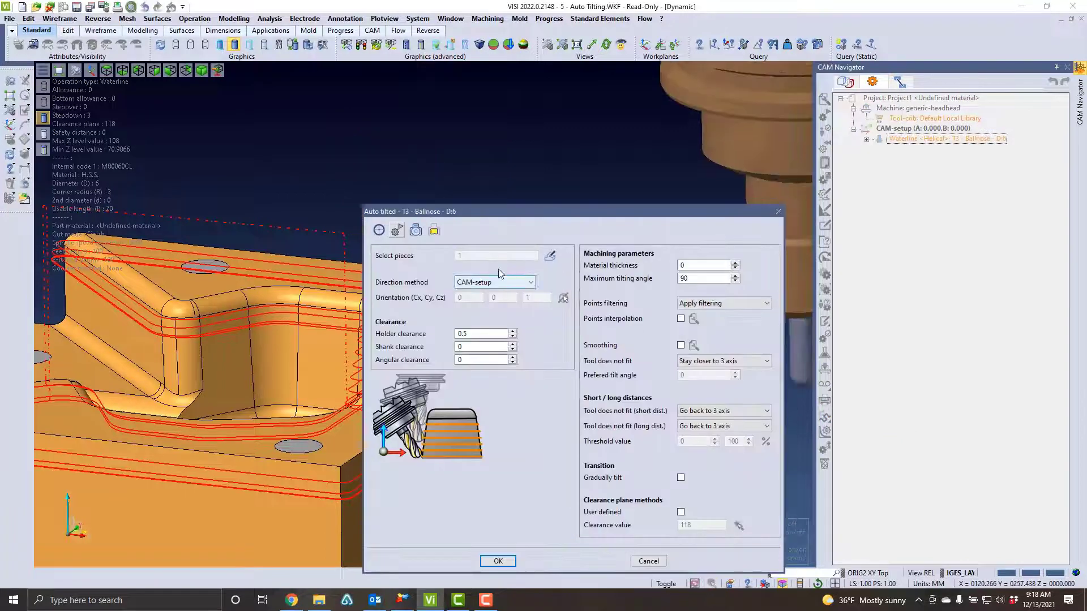
pyautogui.moveTo(470, 330); pyautogui.dragTo(454, 333)
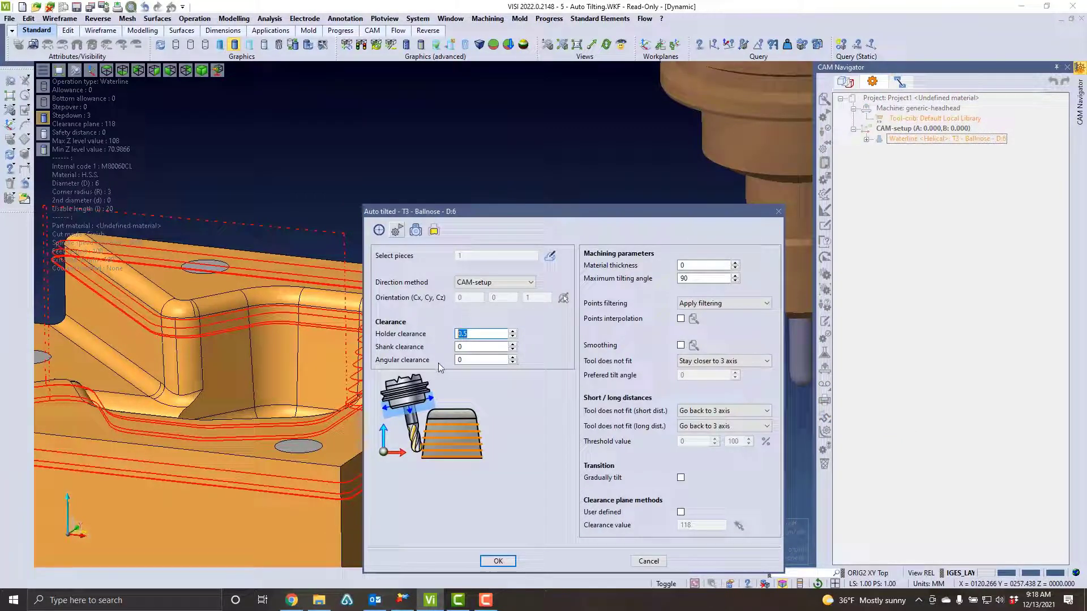
pyautogui.doubleClick(461, 347)
pyautogui.doubleClick(459, 360)
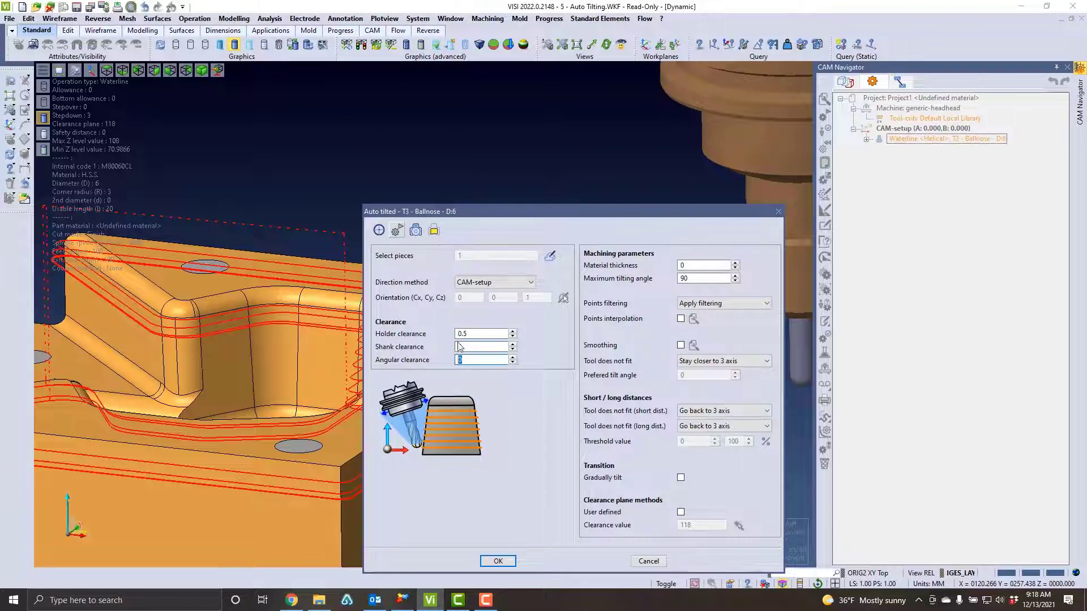
pyautogui.moveTo(703, 282); pyautogui.dragTo(668, 280)
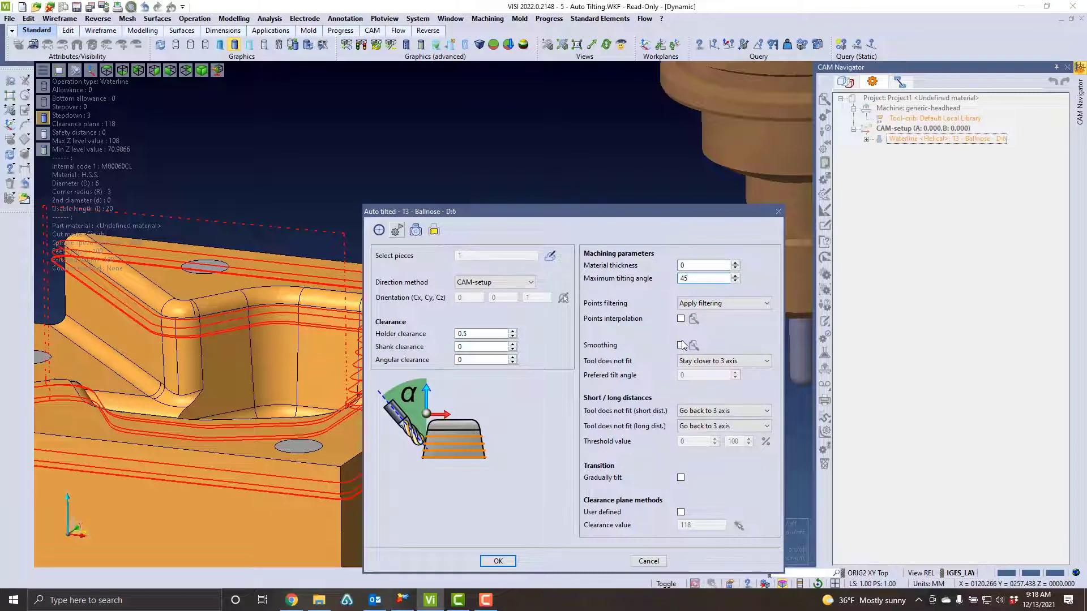
# - Keep 'Stay closer to 3 axis' and 'Go back to 3 axis' for short and long distances
pyautogui.click(713, 365)
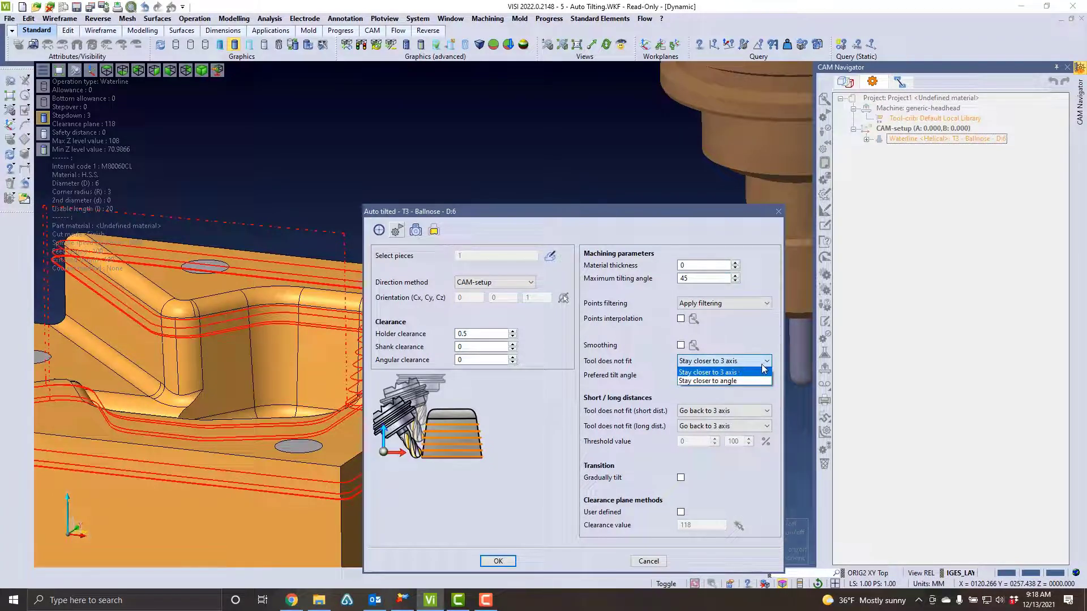
pyautogui.click(762, 372)
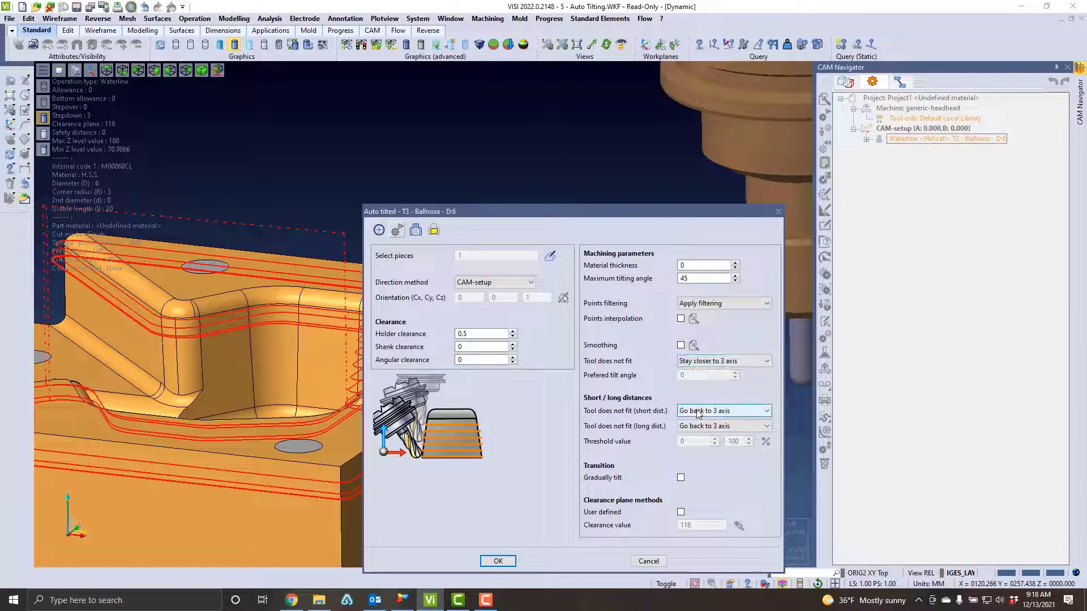
pyautogui.click(754, 416)
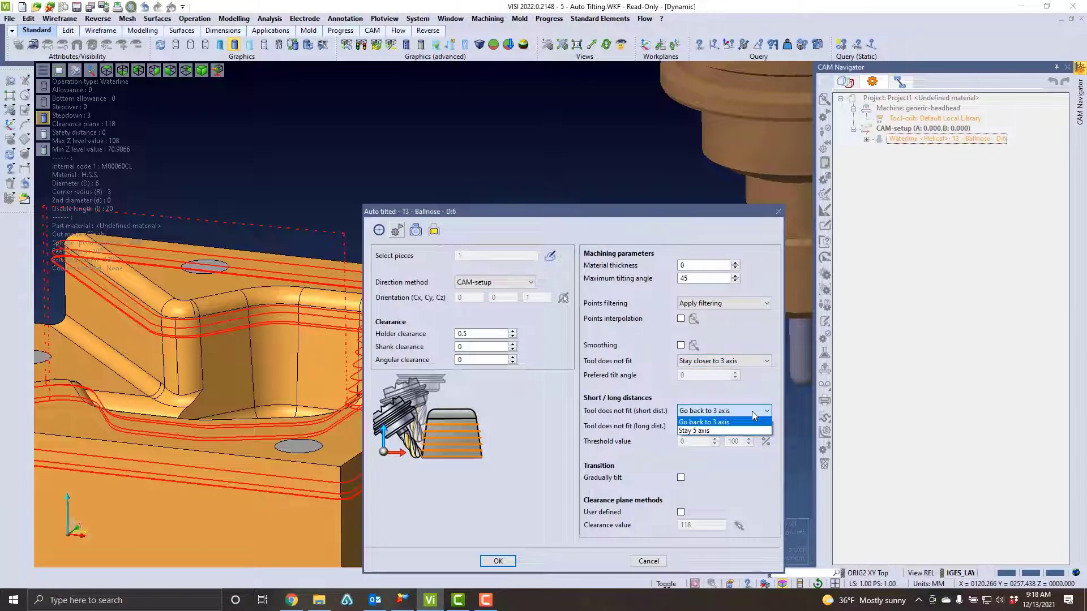
pyautogui.click(752, 411)
pyautogui.click(754, 428)
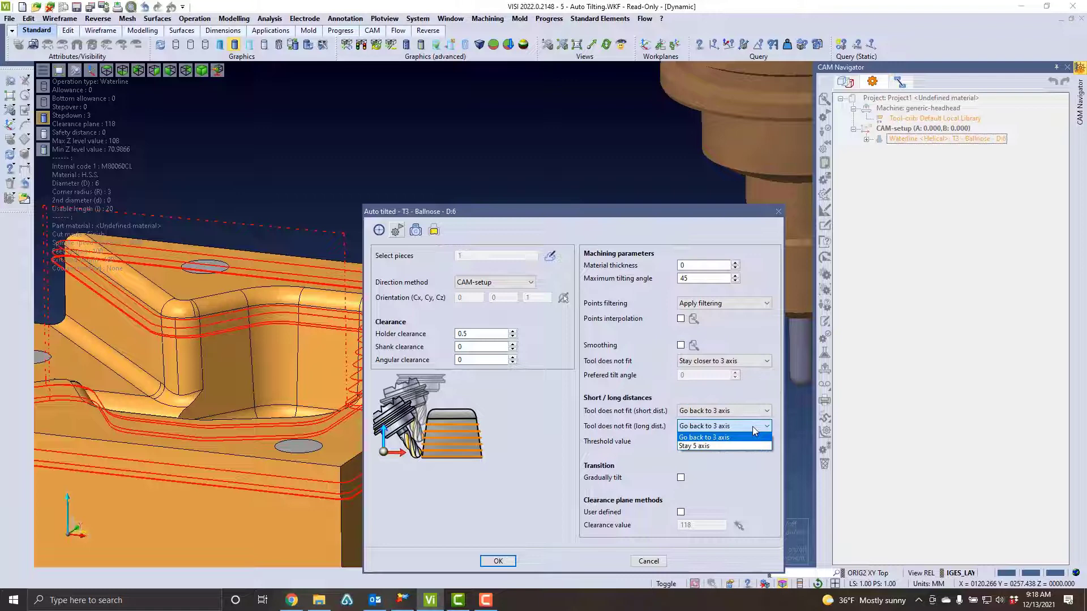
pyautogui.click(752, 426)
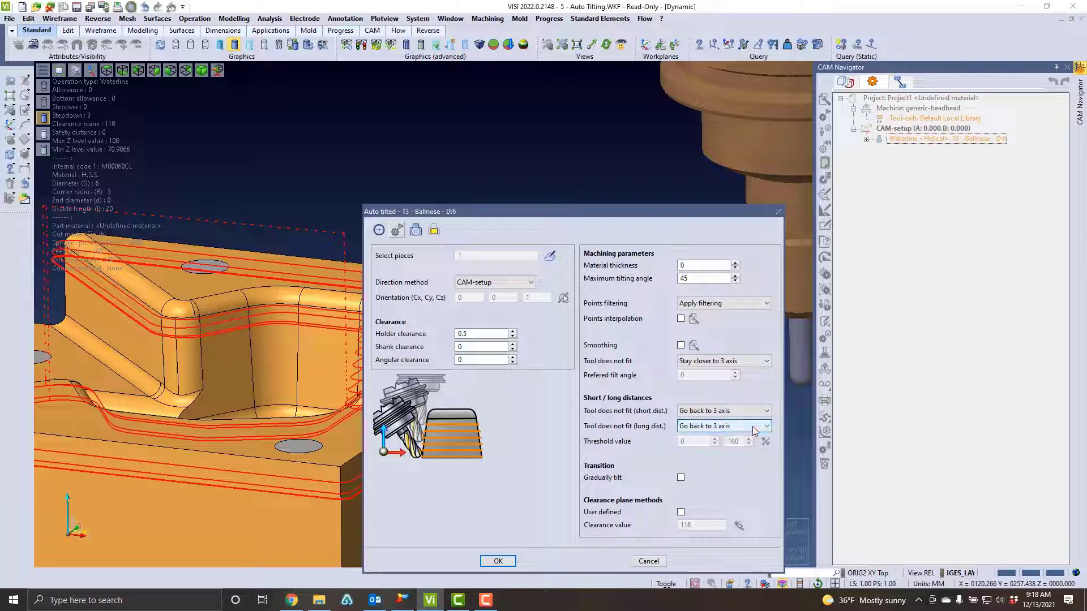
# - Create the 5ax Auto-tilting operation and compare its toolpath with the original Waterline one
pyautogui.click(498, 563)
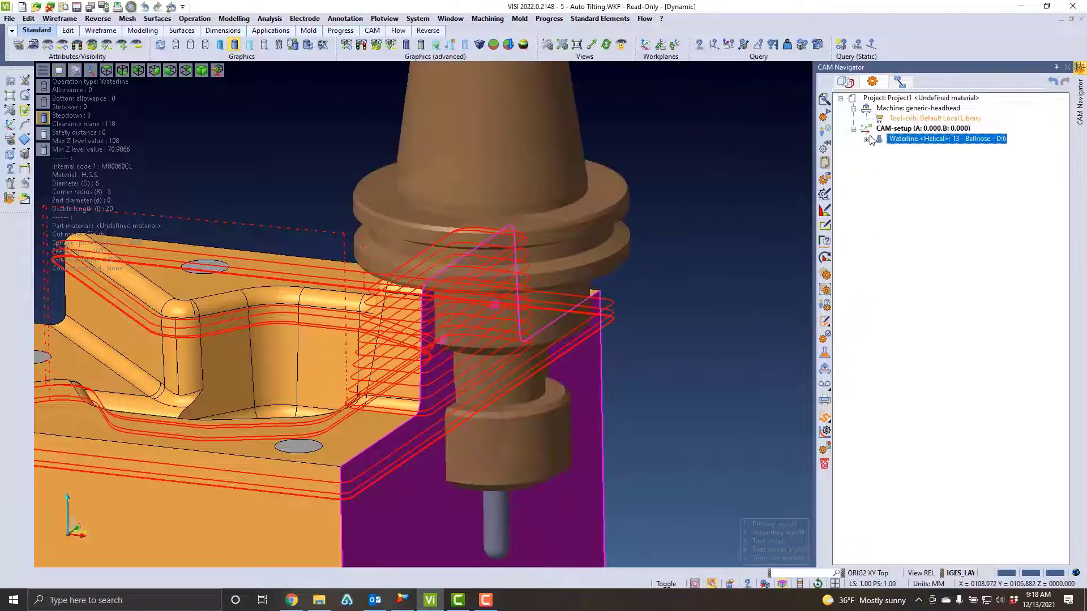
pyautogui.click(924, 156)
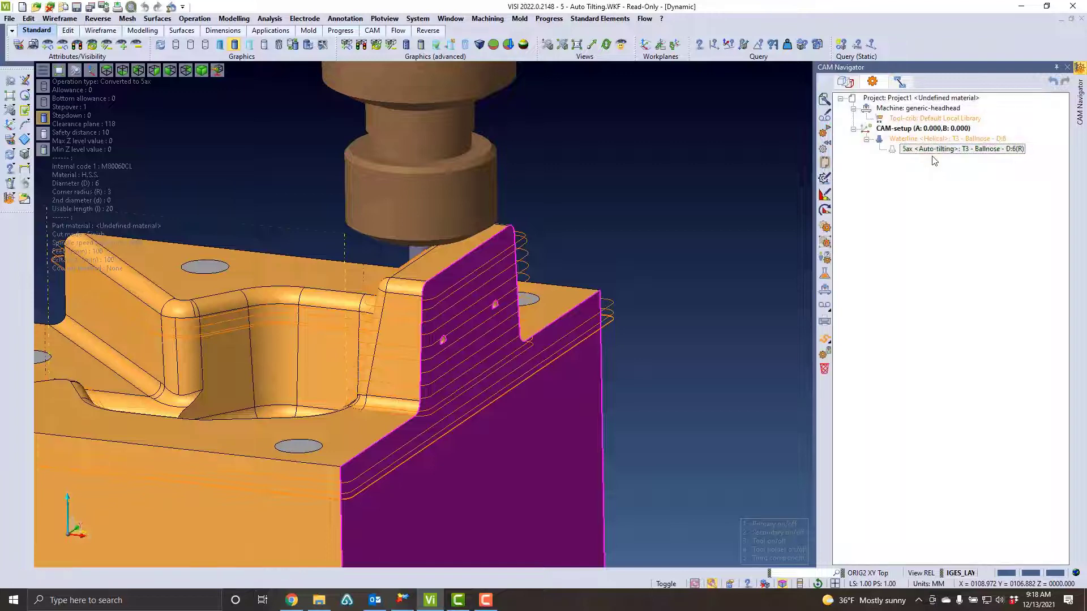
pyautogui.click(894, 152)
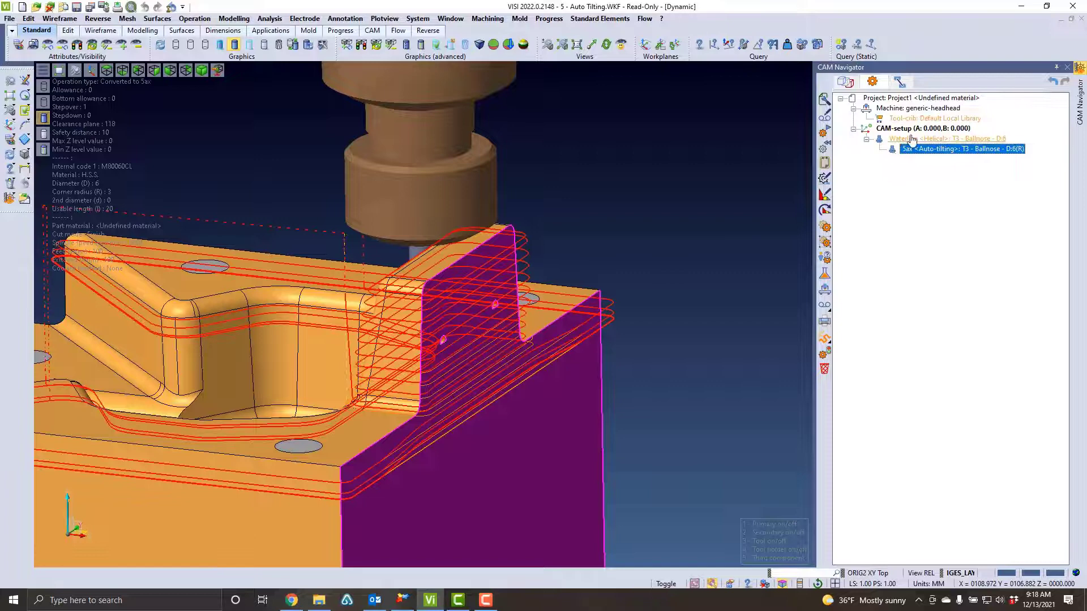
pyautogui.click(906, 134)
pyautogui.click(881, 142)
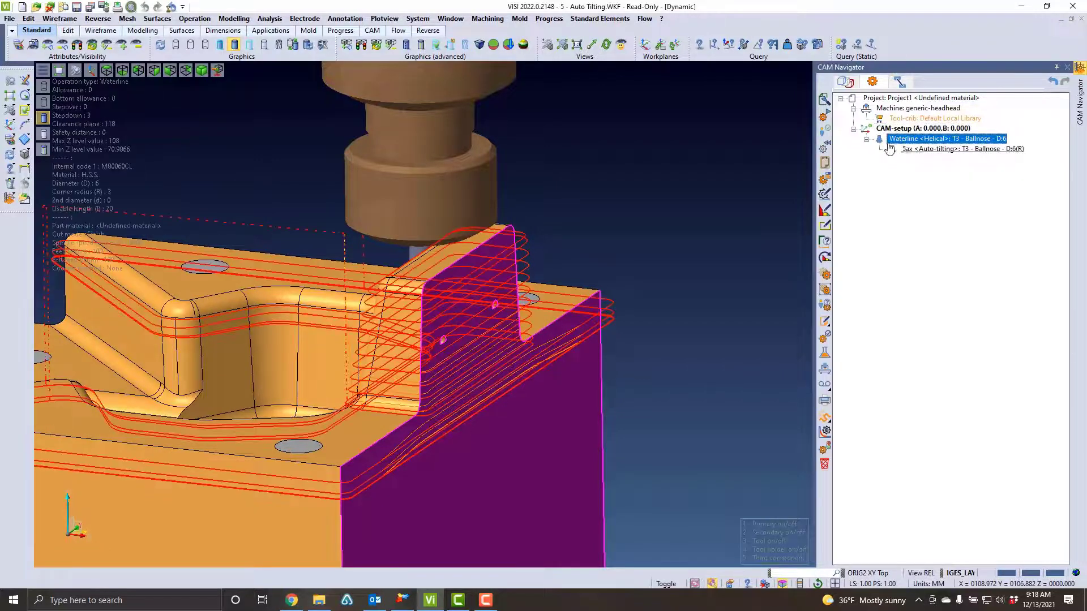
pyautogui.click(921, 150)
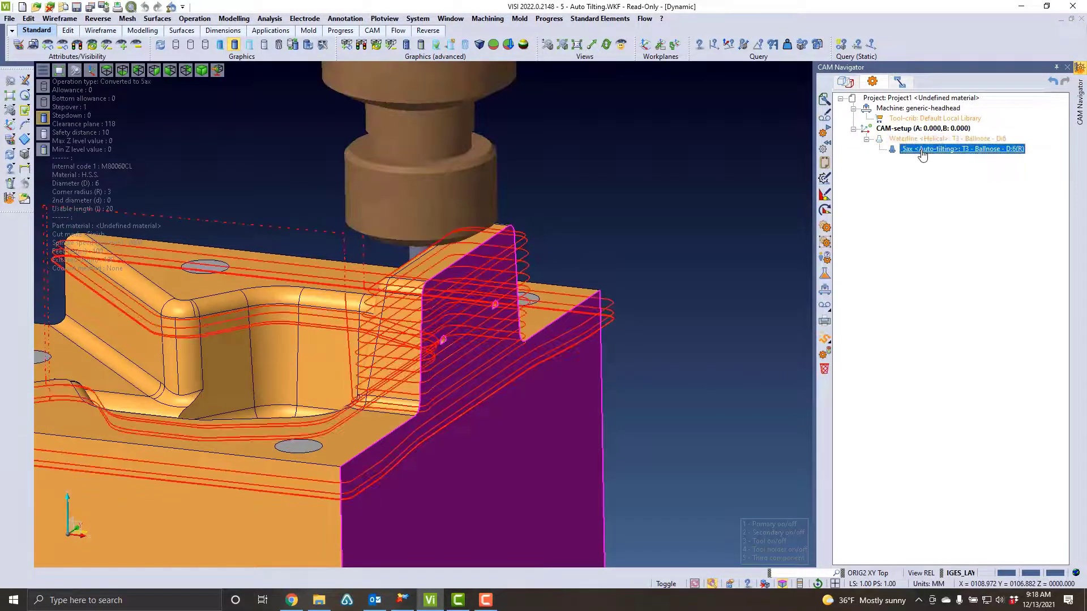
pyautogui.rightClick(922, 153)
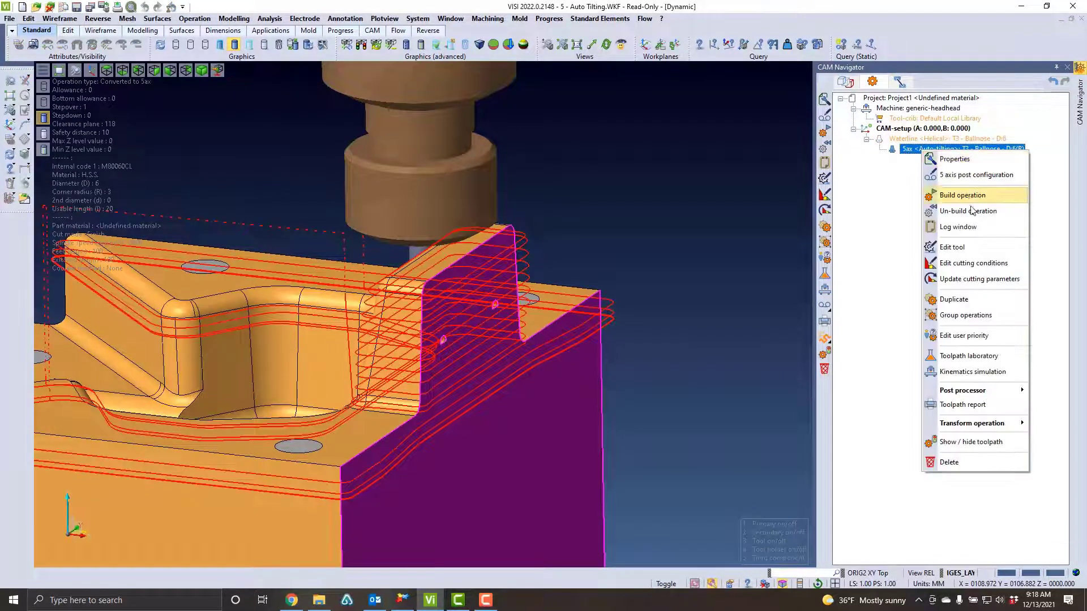
# - Simulate the 5ax Auto-tilting toolpath, changing speed and pausing to inspect the tilted holder
pyautogui.click(968, 356)
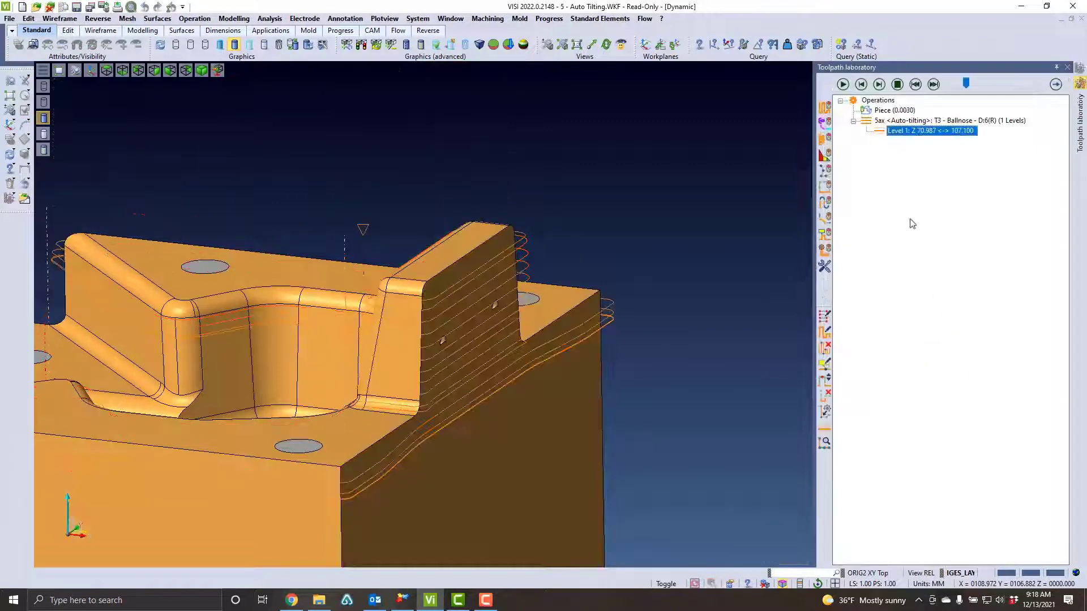
pyautogui.click(842, 85)
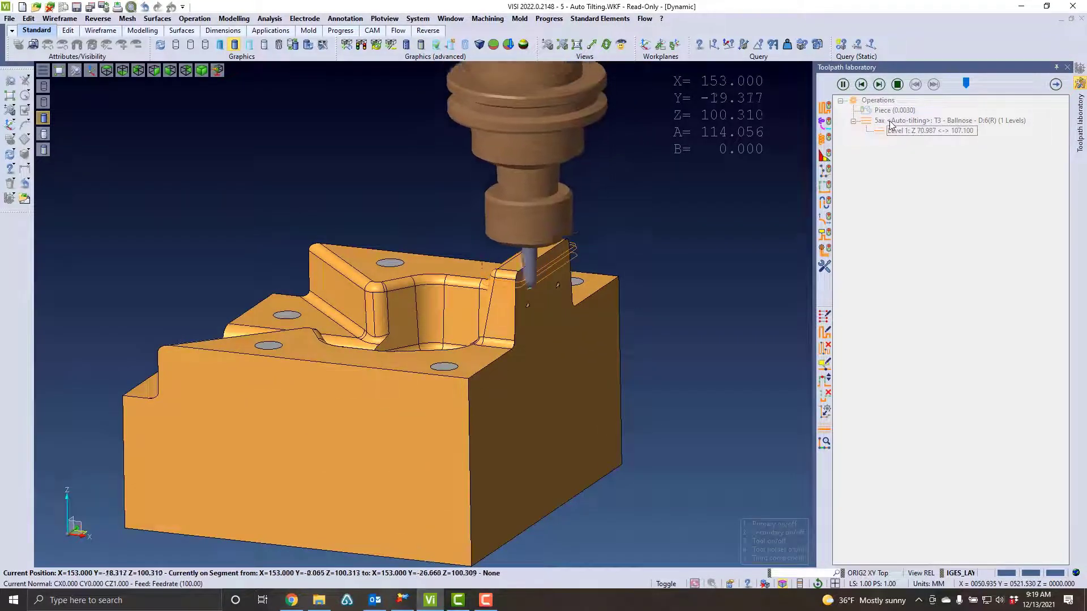
pyautogui.click(973, 84)
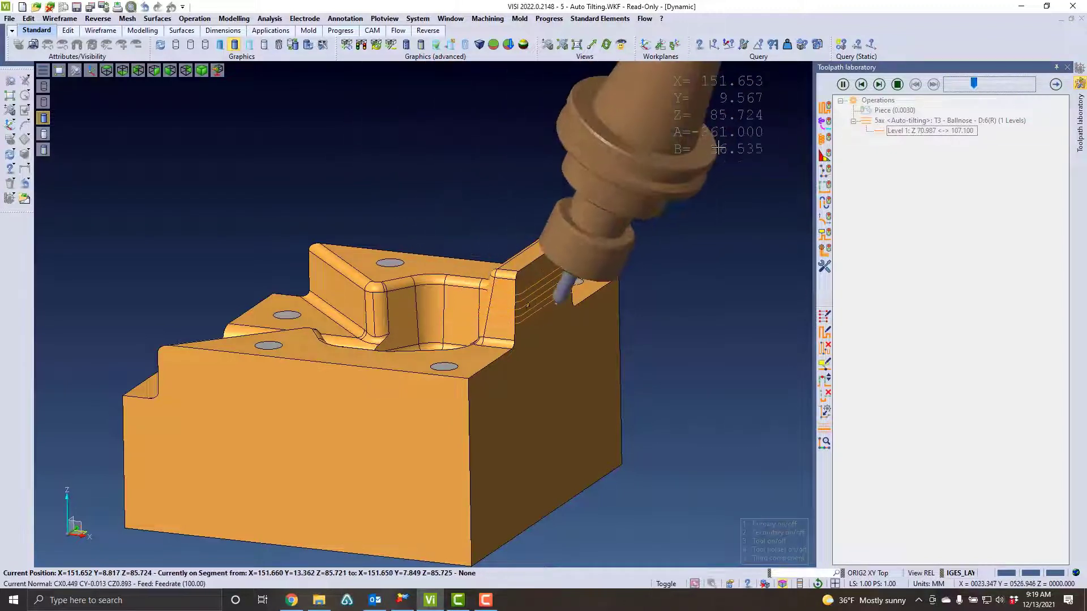
pyautogui.click(843, 84)
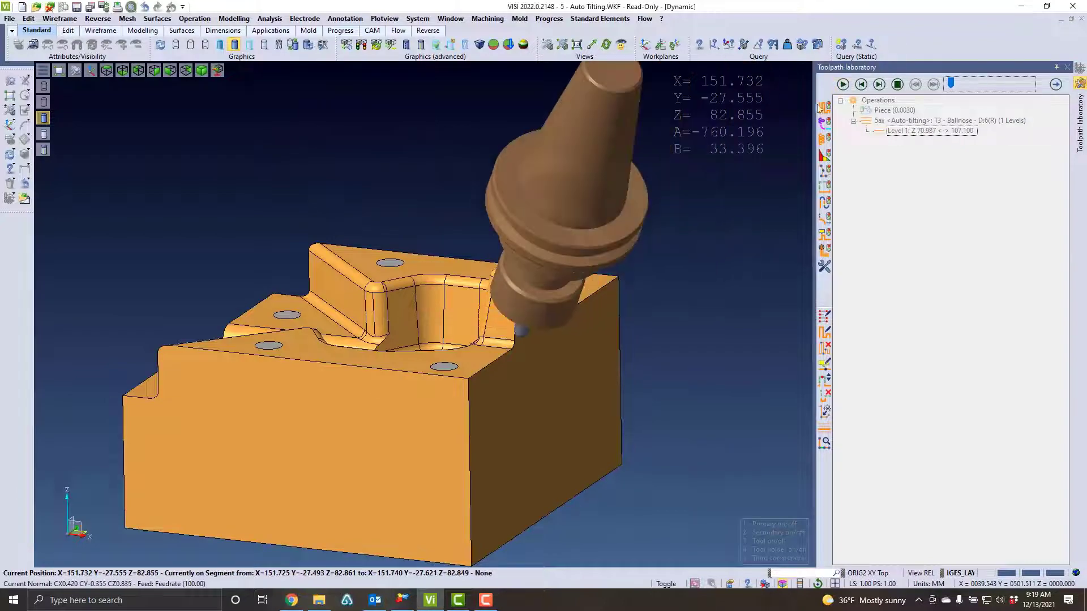
pyautogui.moveTo(558, 232); pyautogui.dragTo(631, 243, button='middle')
pyautogui.scroll(5, 631, 244)
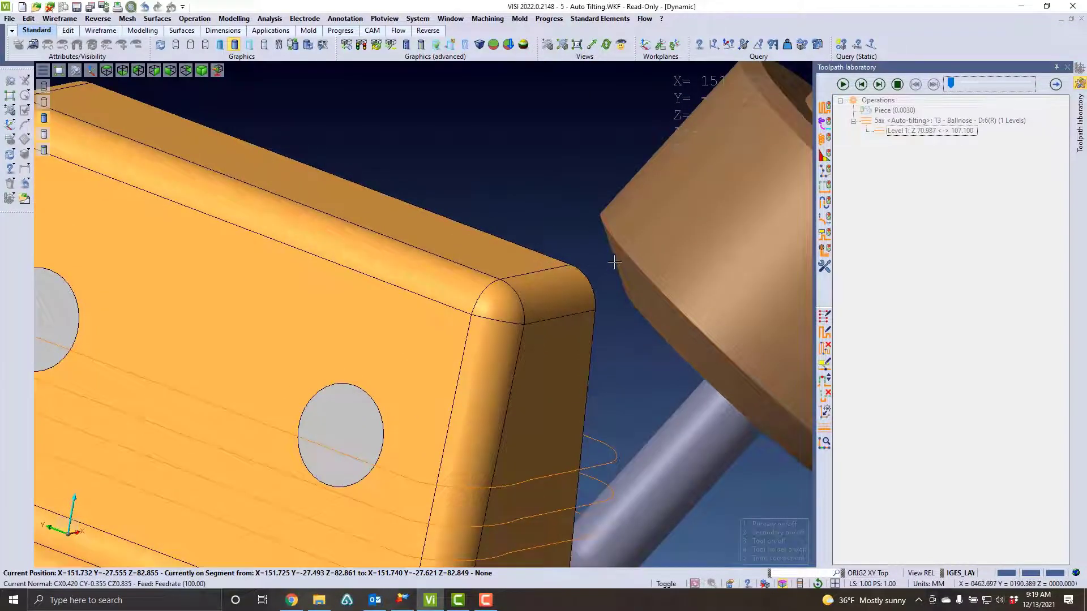
# - Let the auto-tilting simulation finish, then stop it and close the Toolpath laboratory
pyautogui.click(843, 84)
pyautogui.scroll(-8, 645, 210)
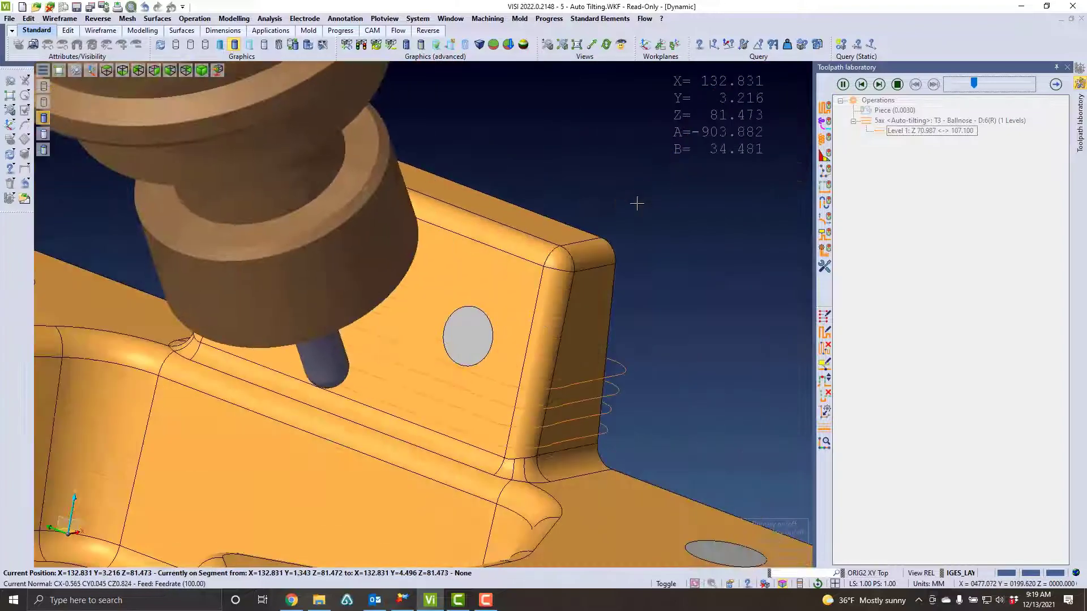
pyautogui.scroll(-3, 652, 219)
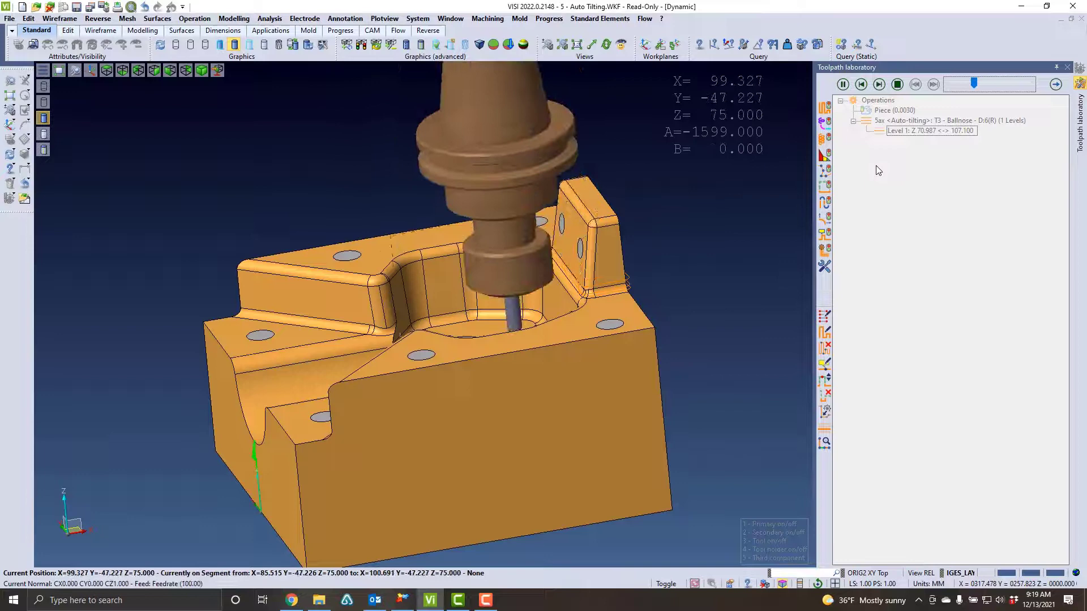
pyautogui.scroll(-5, 660, 151)
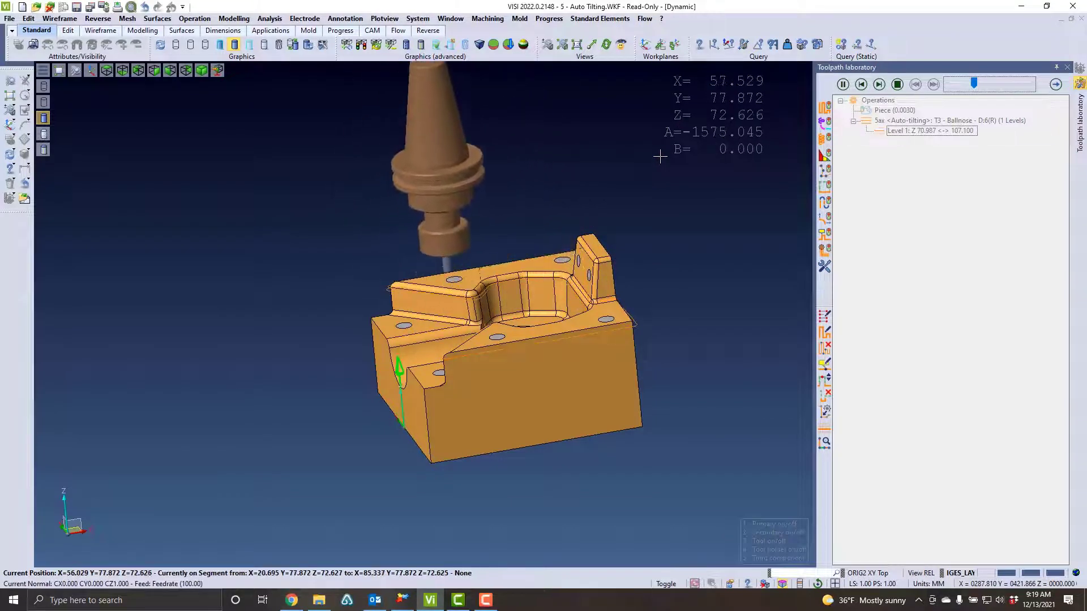
pyautogui.click(843, 84)
pyautogui.click(1067, 66)
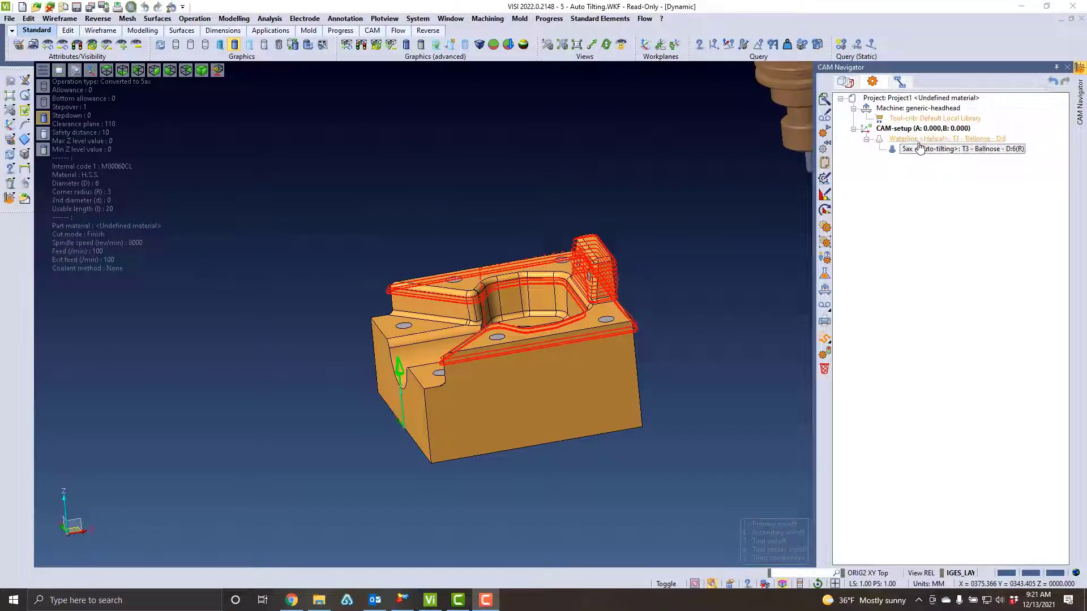
pyautogui.click(945, 138)
pyautogui.rightClick(919, 143)
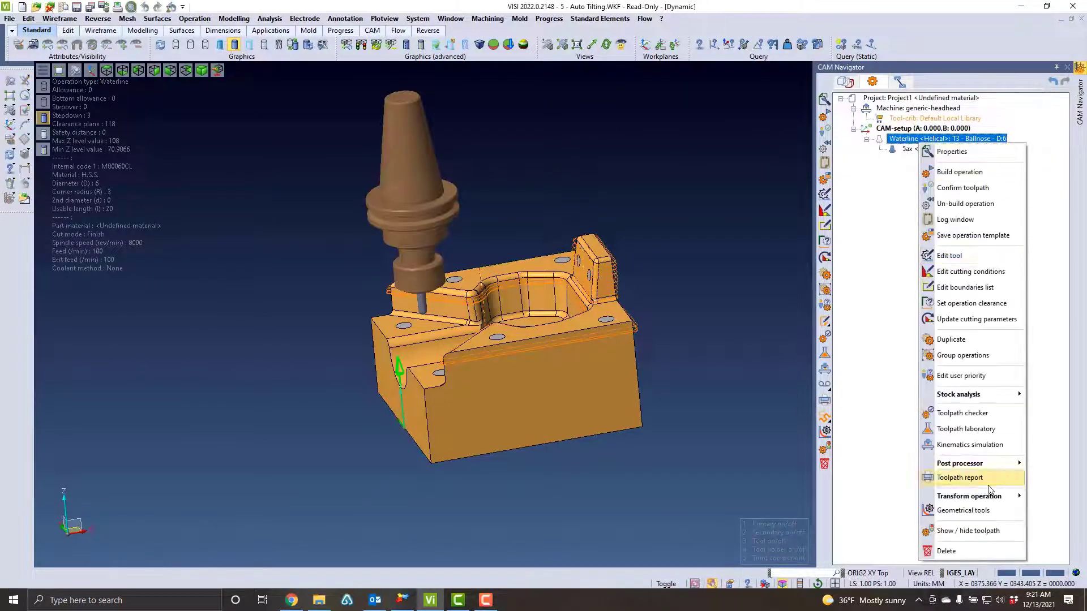
pyautogui.moveTo(976, 498)
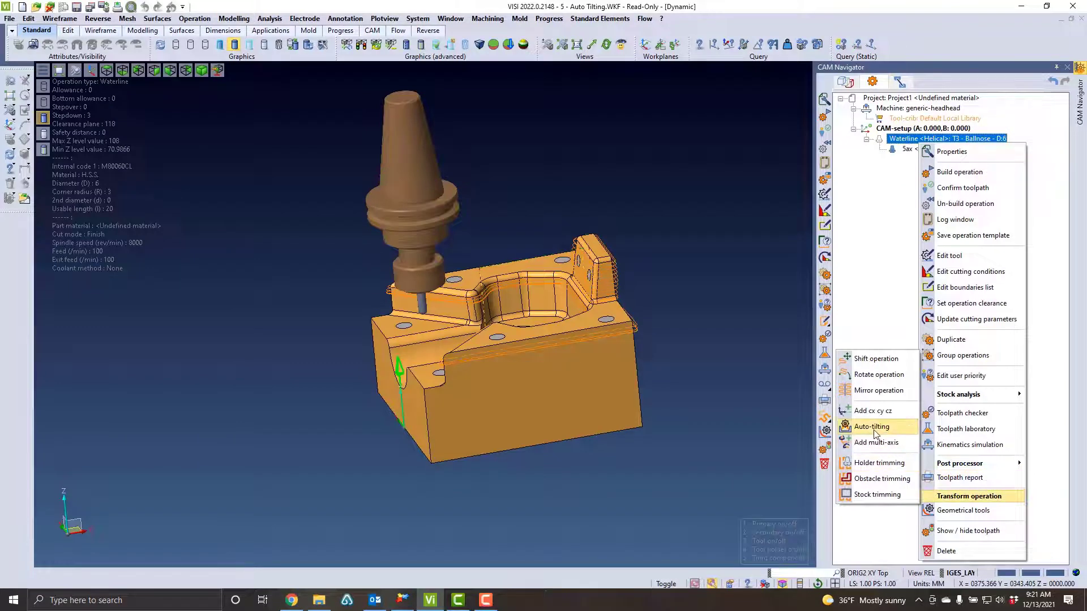
pyautogui.click(875, 238)
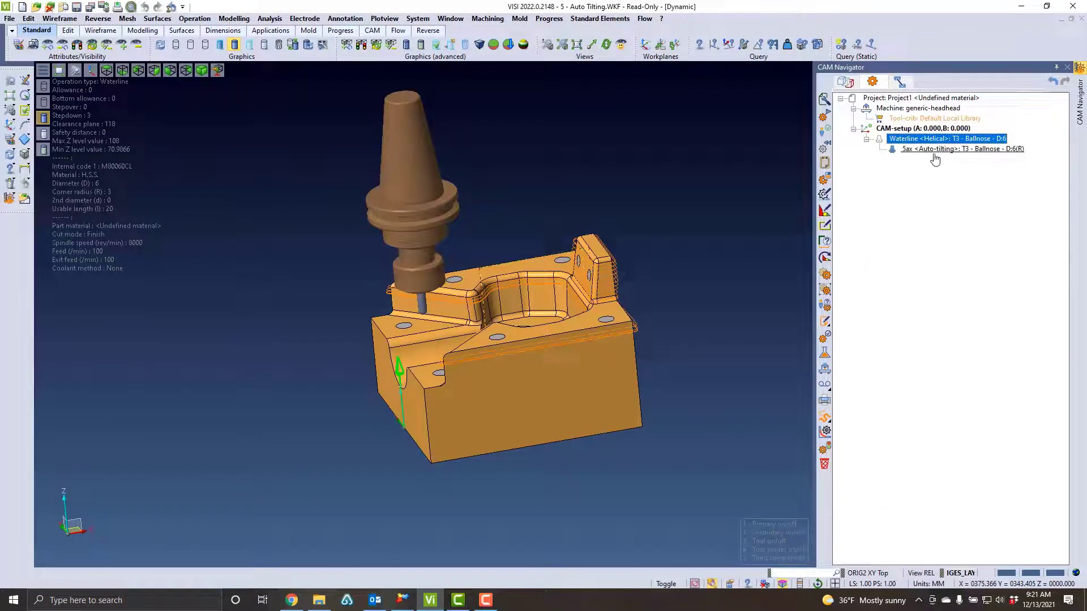